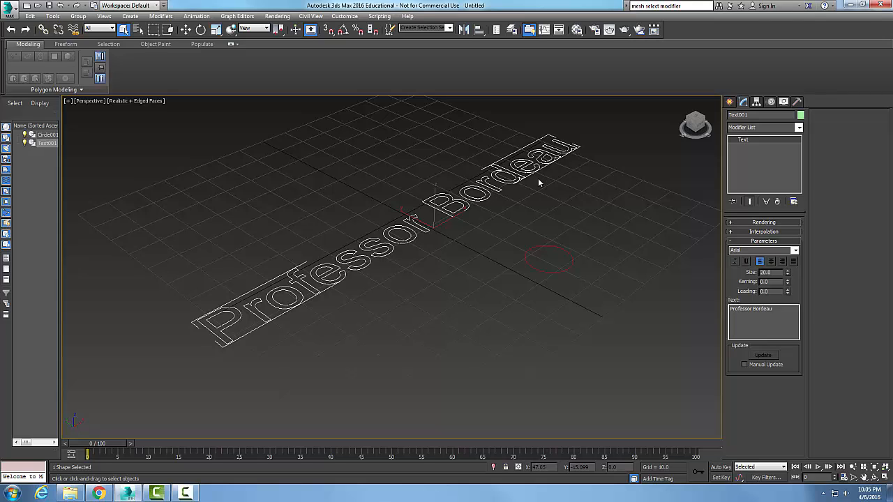
Apply an Extrude modifier to the text shape with an amount of 10
{"action": "left_click", "coordinate": [799, 128]}
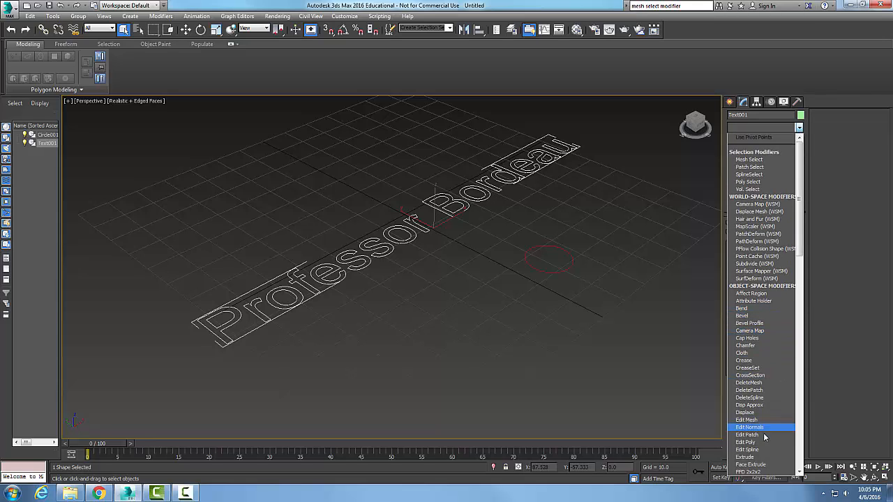
{"action": "left_click", "coordinate": [756, 459]}
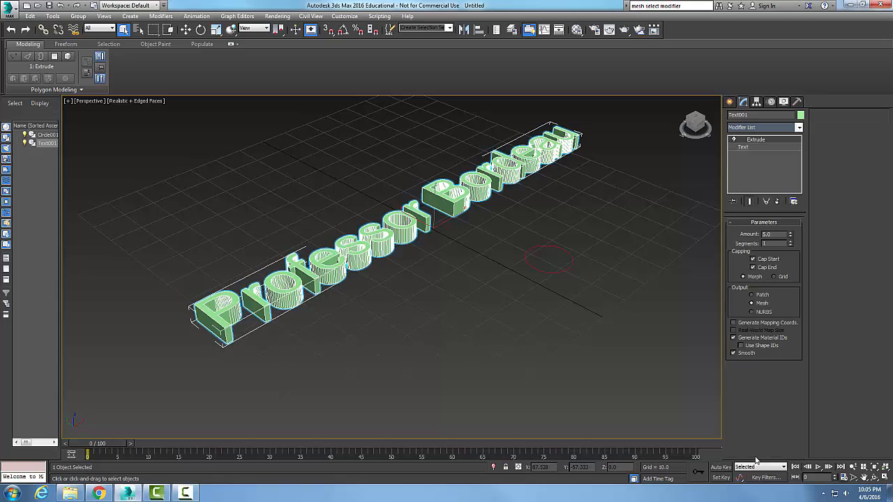
{"action": "double_click", "coordinate": [776, 235]}
{"action": "type", "text": "10"}
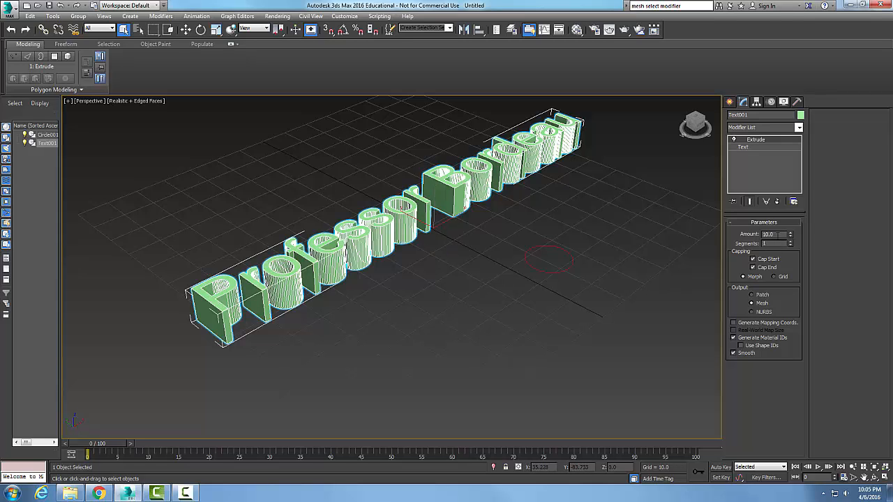
Try an extrusion amount of -5 on the text, and settle on an amount of 5
{"action": "left_click_drag", "start_coordinate": [778, 236], "coordinate": [734, 239]}
{"action": "type", "text": "4"}
{"action": "key", "text": "Tab"}
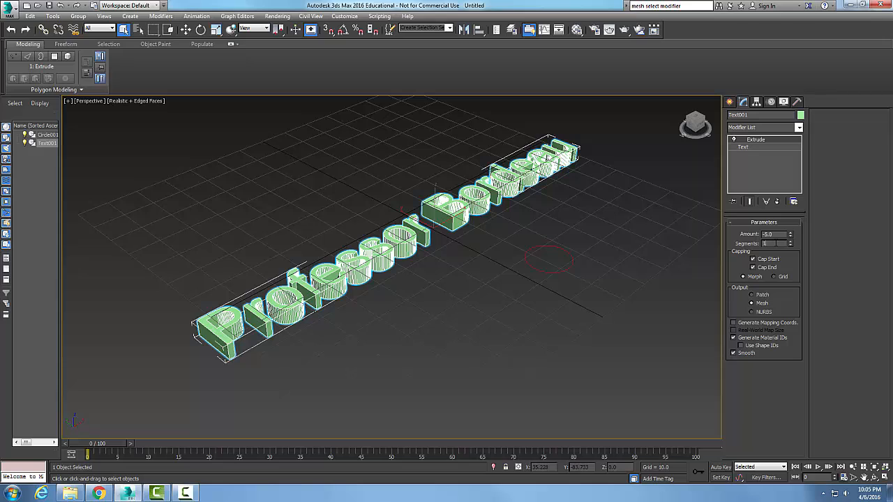
{"action": "left_click_drag", "start_coordinate": [779, 235], "coordinate": [731, 241]}
{"action": "type", "text": "5"}
{"action": "key", "text": "Return"}
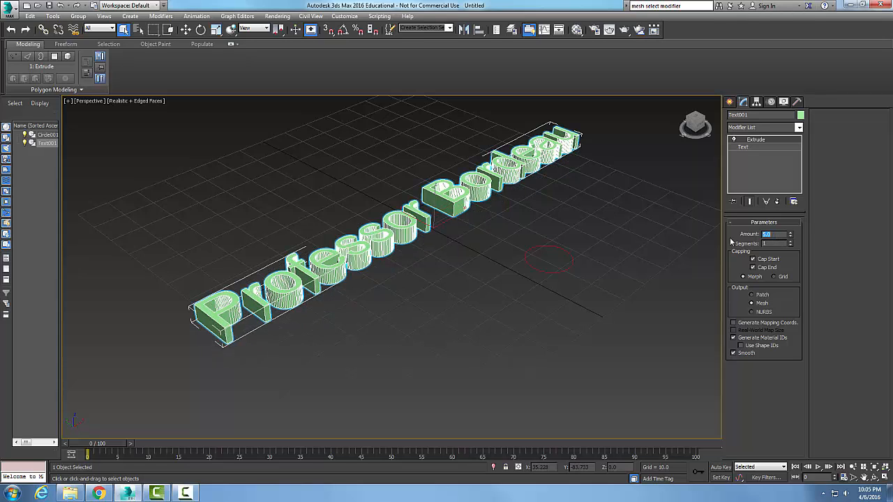
Try 20 segments on the text's extrusion, and reduce the segment number to 2
{"action": "left_click", "coordinate": [769, 243]}
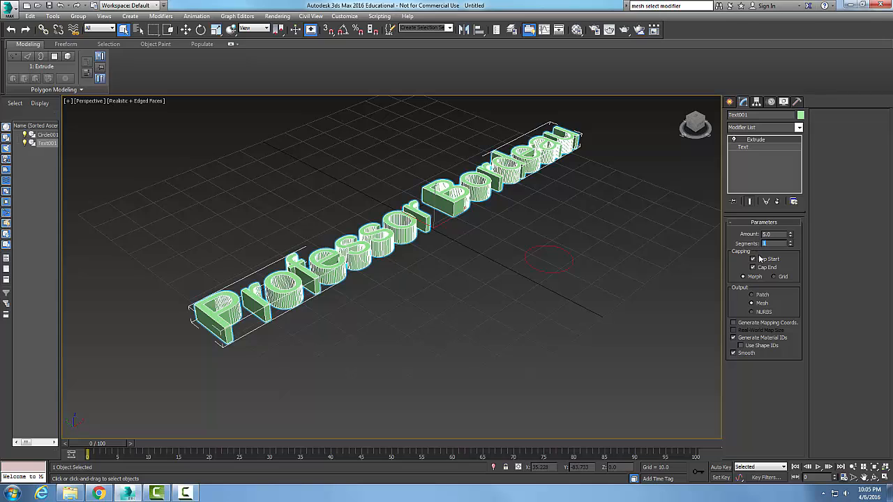
{"action": "type", "text": "20"}
{"action": "key", "text": "Tab"}
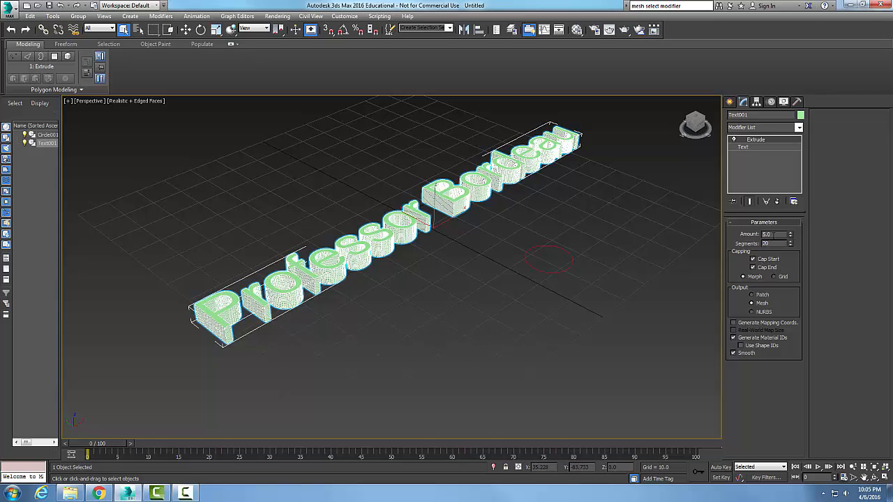
{"action": "double_click", "coordinate": [766, 244]}
{"action": "type", "text": "2"}
{"action": "left_click", "coordinate": [778, 234]}
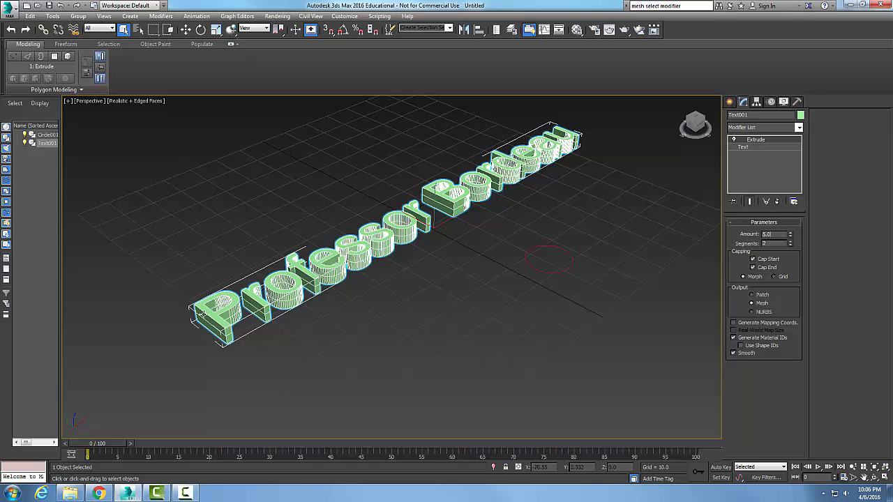
Toggle the end cap and the start cap of the extruded text off and back on
{"action": "left_click", "coordinate": [753, 268]}
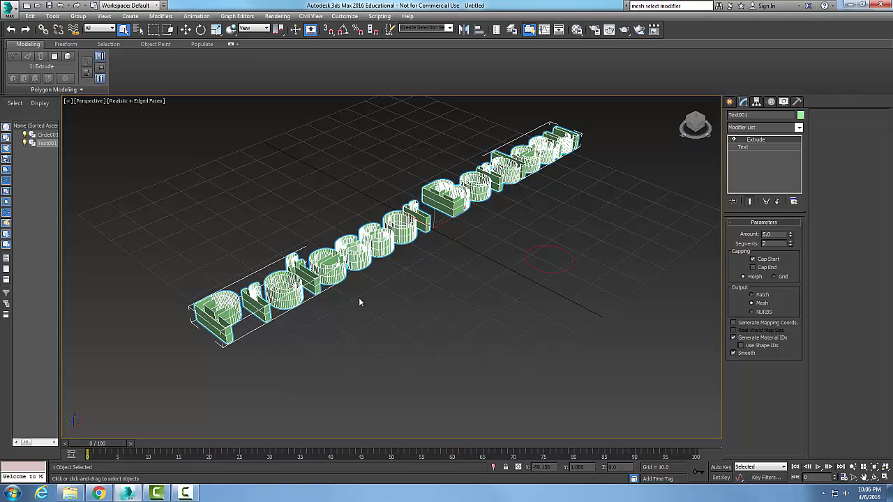
{"action": "left_click", "coordinate": [753, 268]}
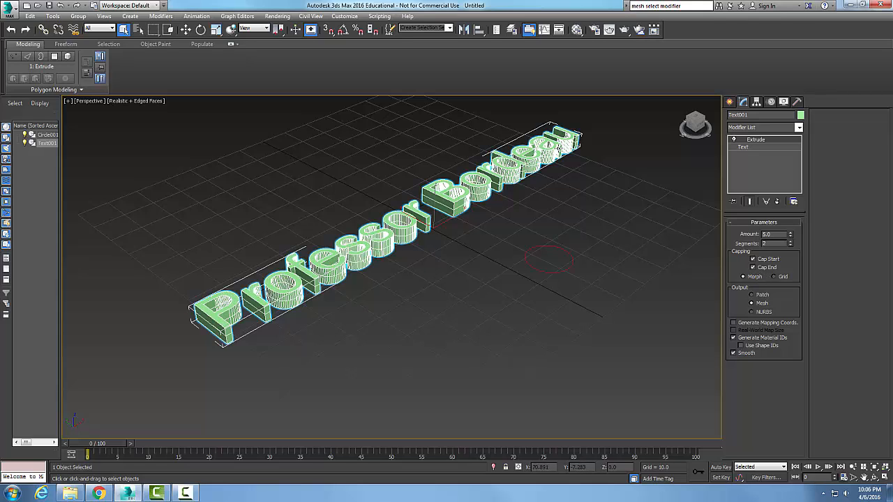
{"action": "left_click", "coordinate": [754, 268]}
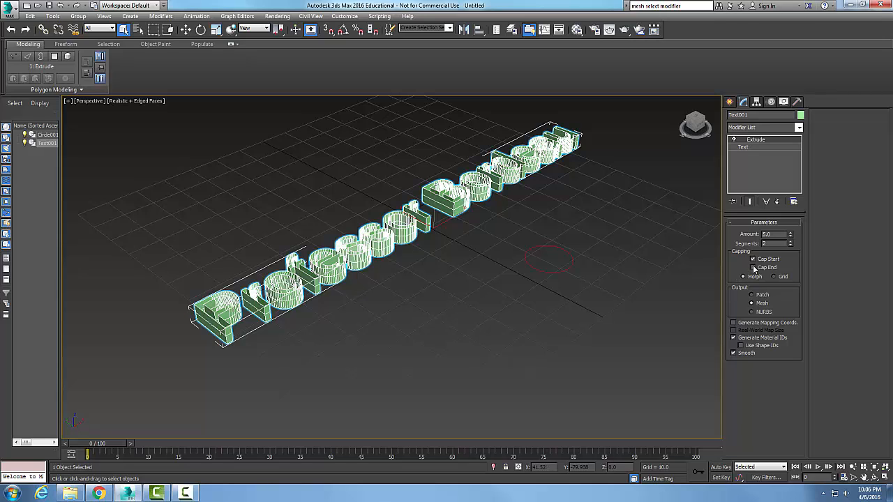
{"action": "left_click", "coordinate": [754, 268]}
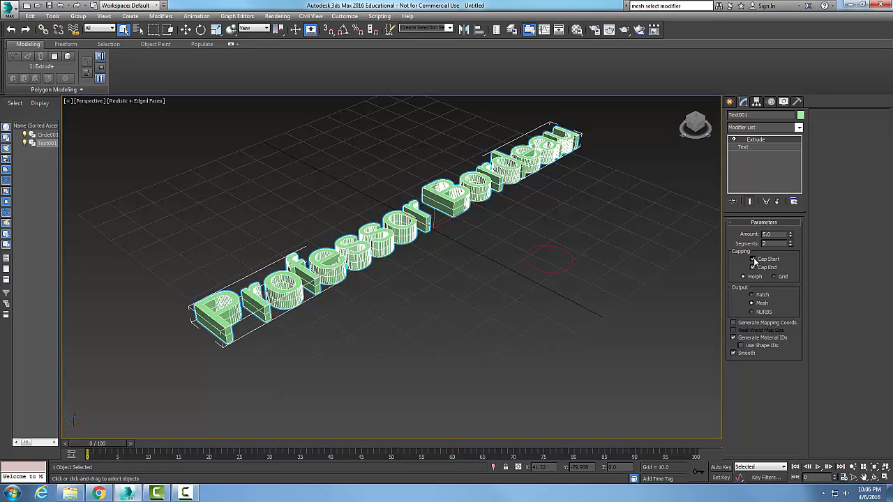
{"action": "left_click", "coordinate": [754, 259]}
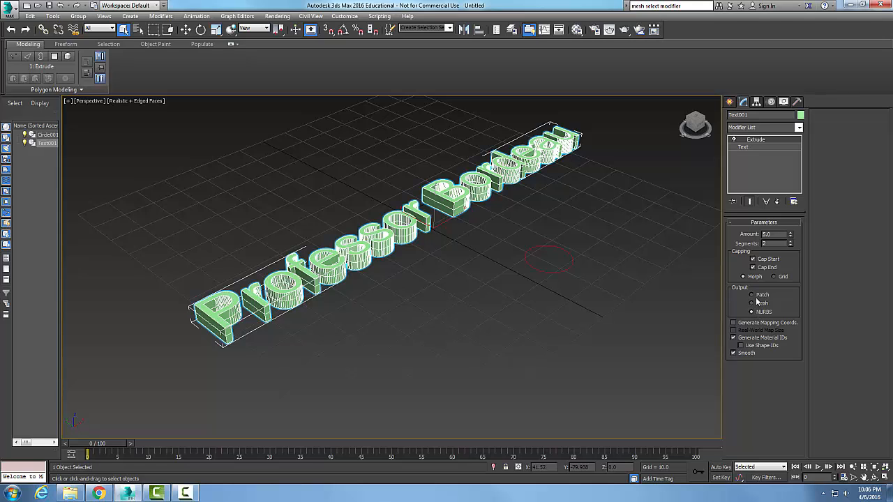
Try Patch as the output type of the text's extrusion, restore Mesh, and deselect the text
{"action": "left_click", "coordinate": [752, 294]}
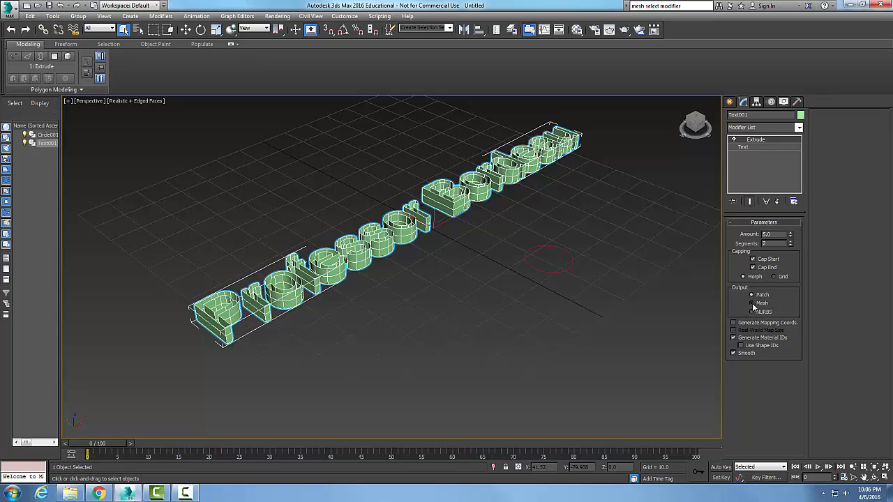
{"action": "left_click", "coordinate": [753, 304]}
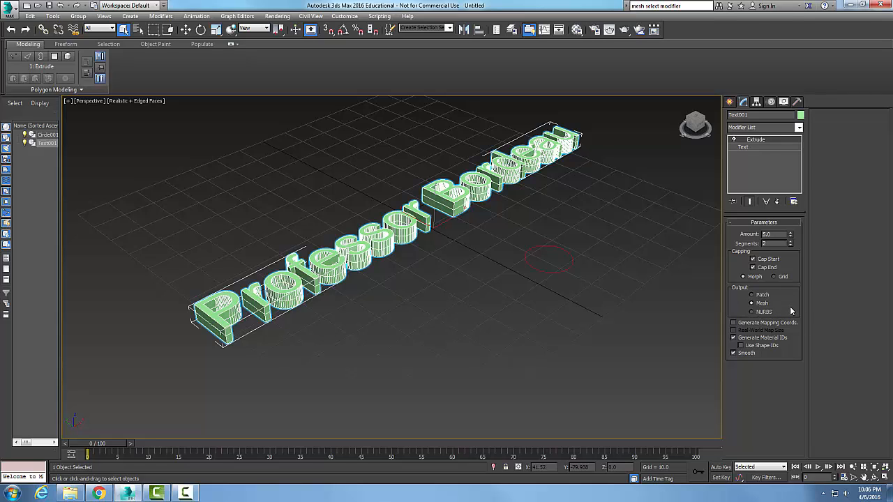
{"action": "left_click", "coordinate": [587, 217]}
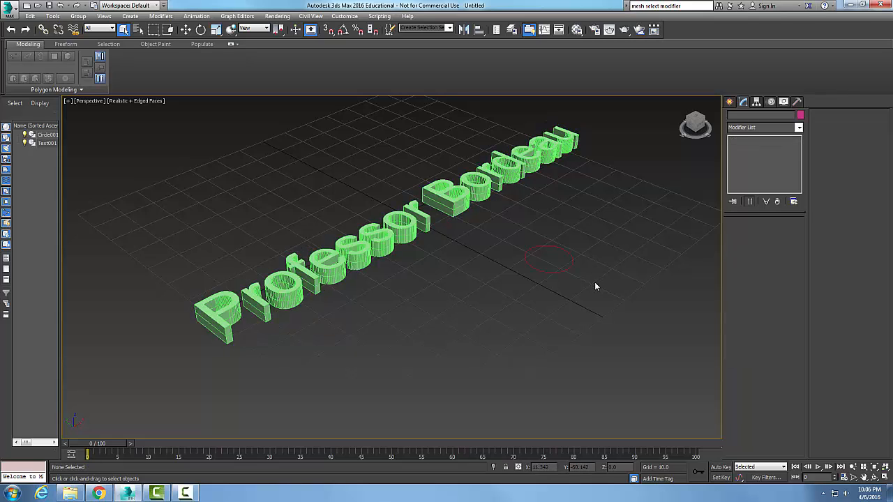
Extrude the circle into a cylinder with an amount of 20 and 15 segments
{"action": "left_click", "coordinate": [573, 257]}
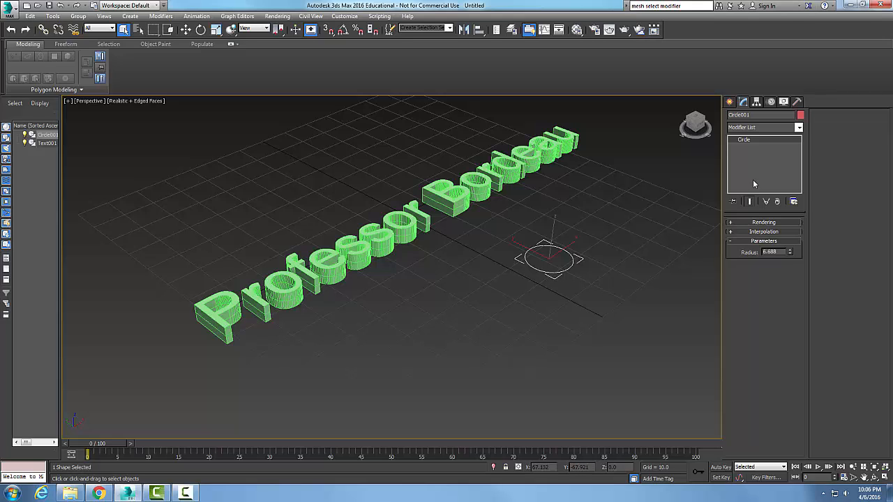
{"action": "left_click", "coordinate": [799, 128]}
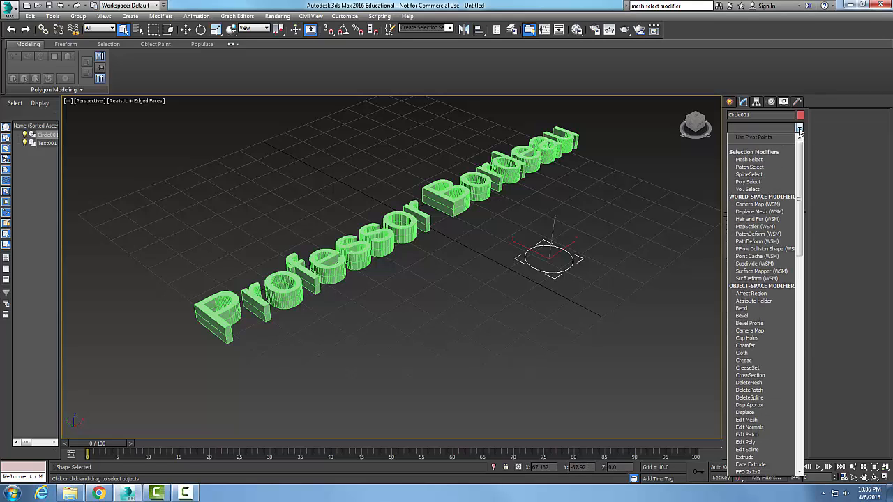
{"action": "left_click", "coordinate": [758, 458]}
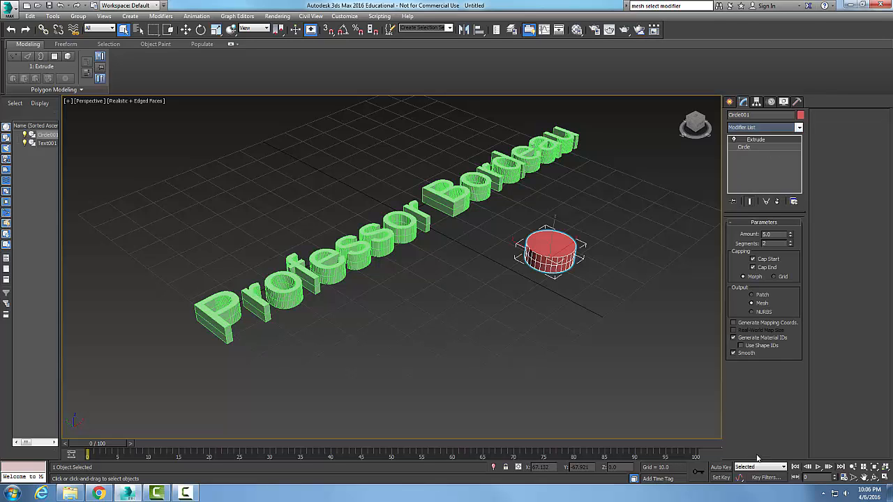
{"action": "double_click", "coordinate": [764, 235]}
{"action": "type", "text": "20"}
{"action": "key", "text": "Tab"}
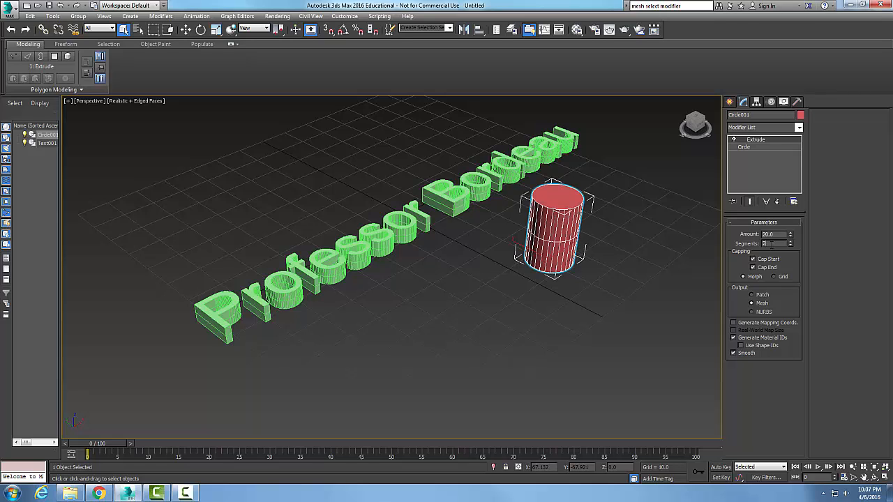
{"action": "key", "text": "Return"}
{"action": "type", "text": "15"}
{"action": "key", "text": "Return"}
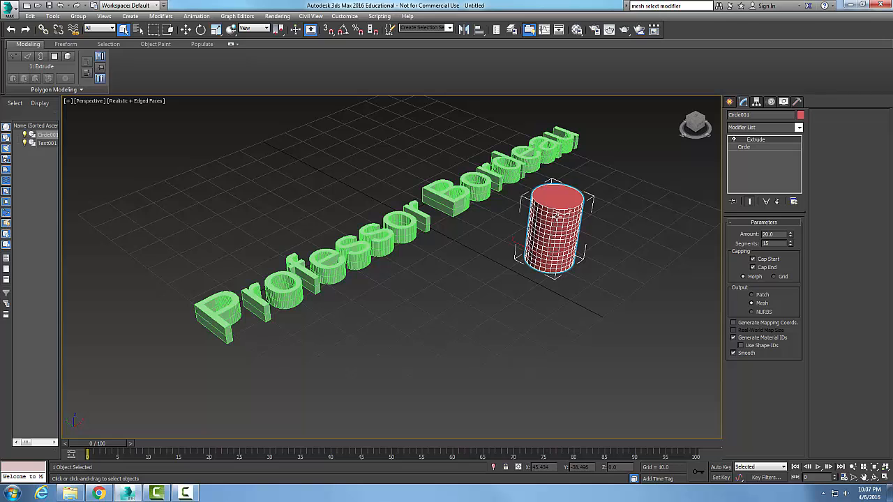
Switch the cylinder's end cap and start cap off and on again, one after the other
{"action": "left_click", "coordinate": [754, 268]}
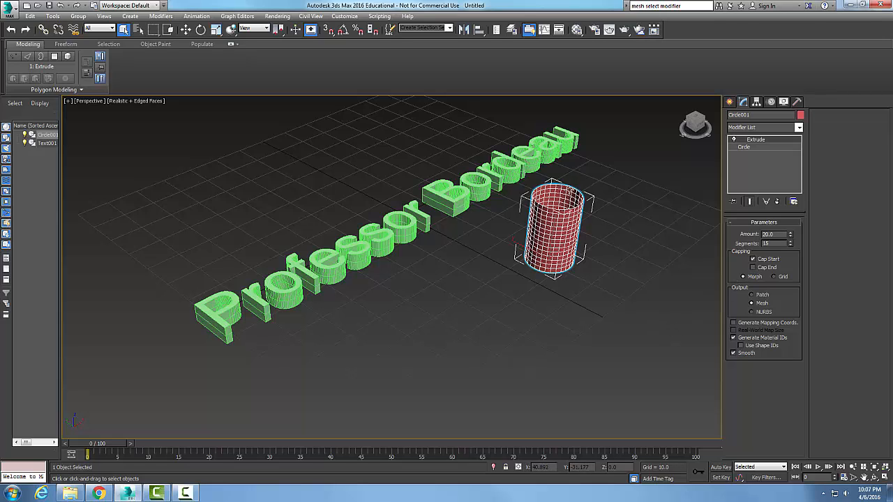
{"action": "left_click", "coordinate": [754, 268]}
{"action": "left_click", "coordinate": [753, 259]}
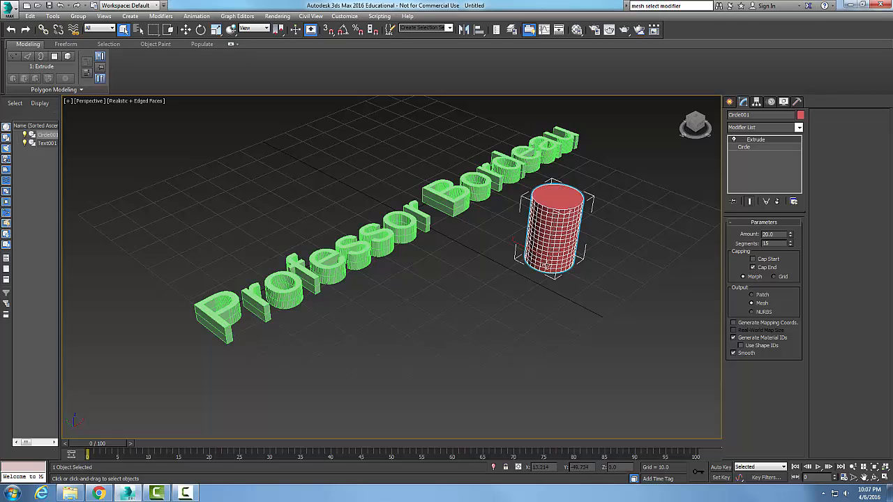
{"action": "left_click", "coordinate": [754, 259]}
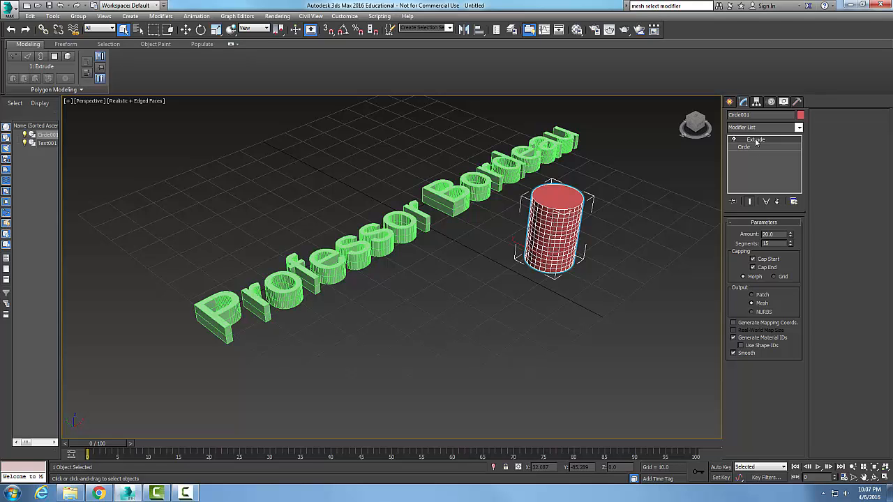
Add a Taper modifier above the cylinder's Extrude, with a taper amount of -3
{"action": "left_click", "coordinate": [799, 127]}
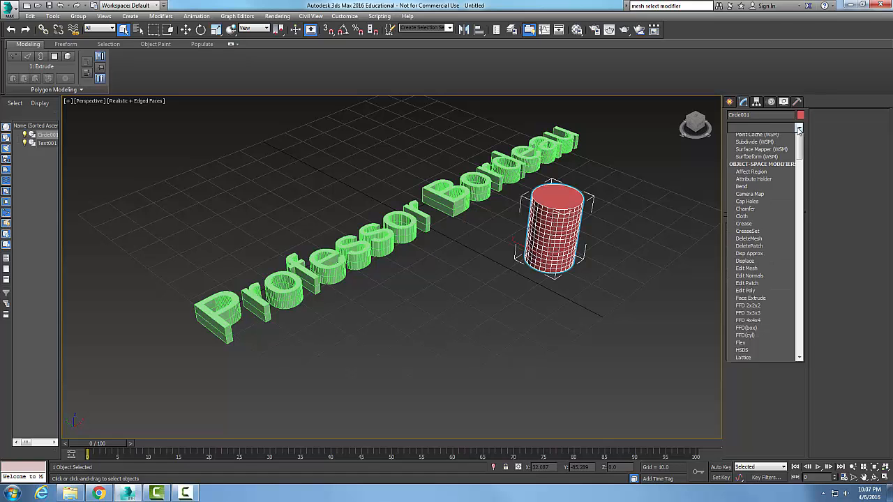
{"action": "scroll", "coordinate": [799, 335], "scroll_direction": "down", "scroll_amount": 15}
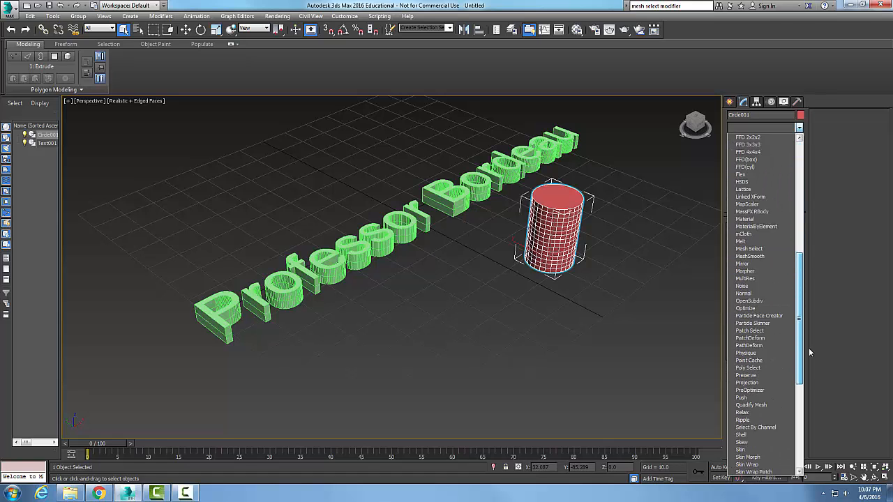
{"action": "scroll", "coordinate": [813, 381], "scroll_direction": "down", "scroll_amount": 3}
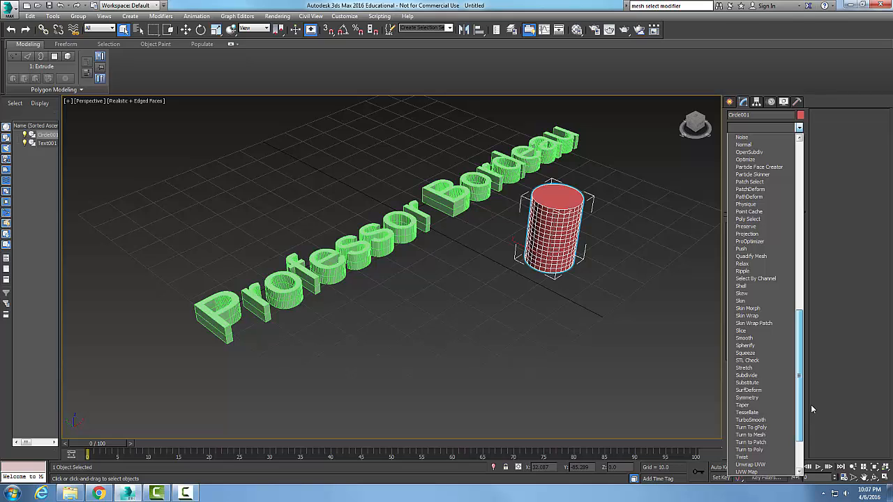
{"action": "scroll", "coordinate": [811, 408], "scroll_direction": "down", "scroll_amount": 1}
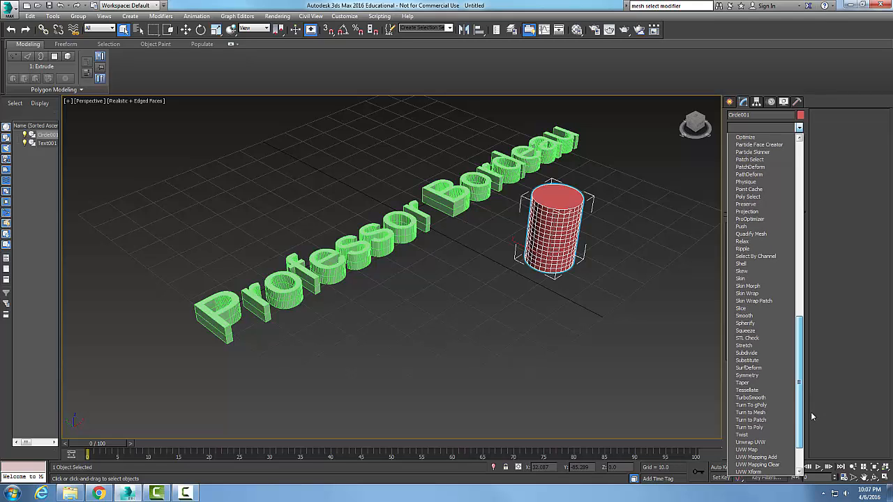
{"action": "left_click", "coordinate": [758, 385]}
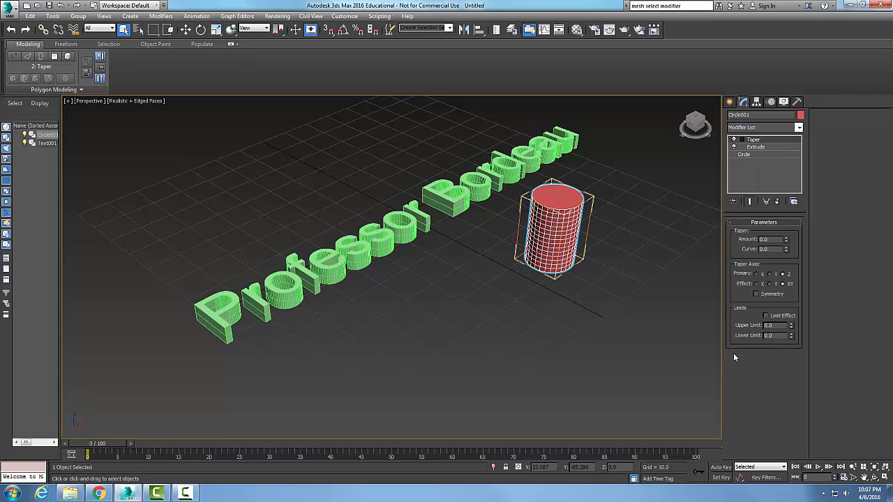
{"action": "double_click", "coordinate": [767, 239]}
{"action": "type", "text": "-3"}
{"action": "key", "text": "Tab"}
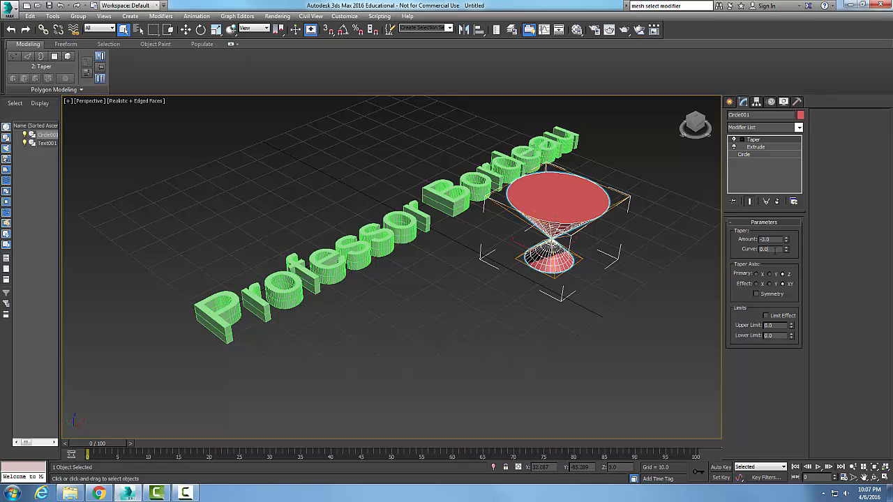
Try taper amounts of 2, 1 and -1 on the cylinder
{"action": "double_click", "coordinate": [768, 239]}
{"action": "type", "text": "2"}
{"action": "left_click", "coordinate": [778, 249]}
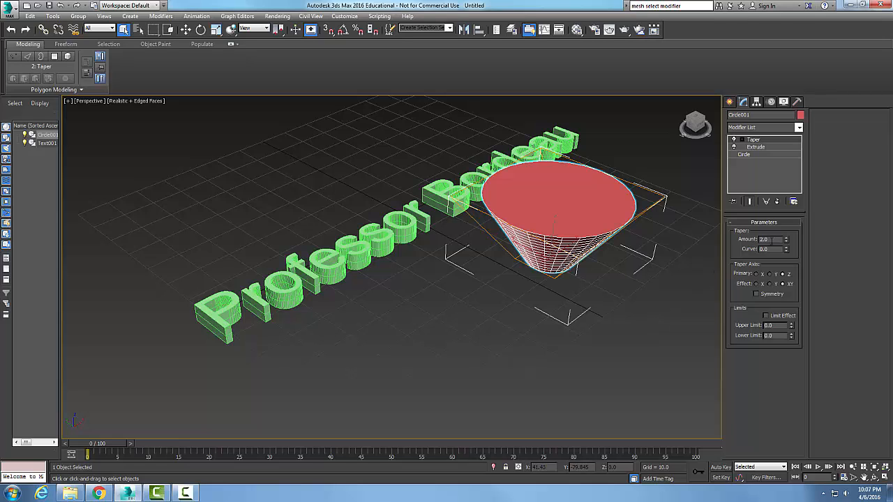
{"action": "double_click", "coordinate": [766, 240]}
{"action": "type", "text": "1"}
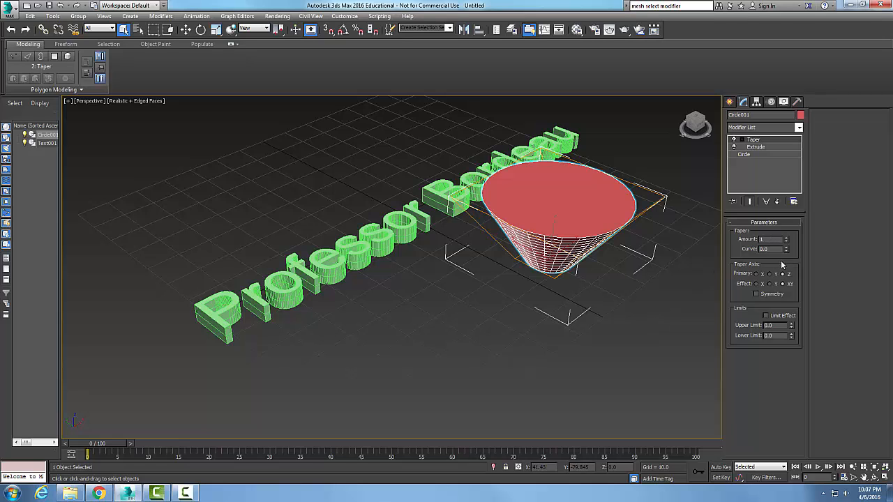
{"action": "key", "text": "Return"}
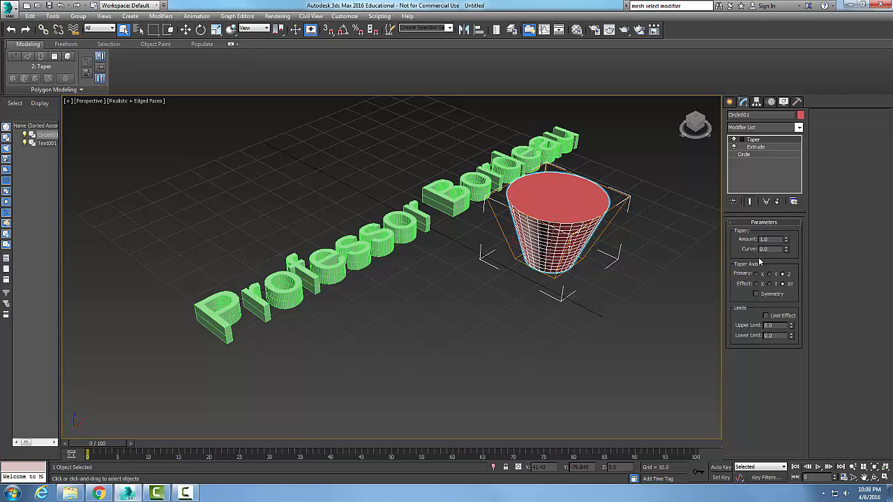
{"action": "type", "text": "-"}
{"action": "left_click", "coordinate": [774, 249]}
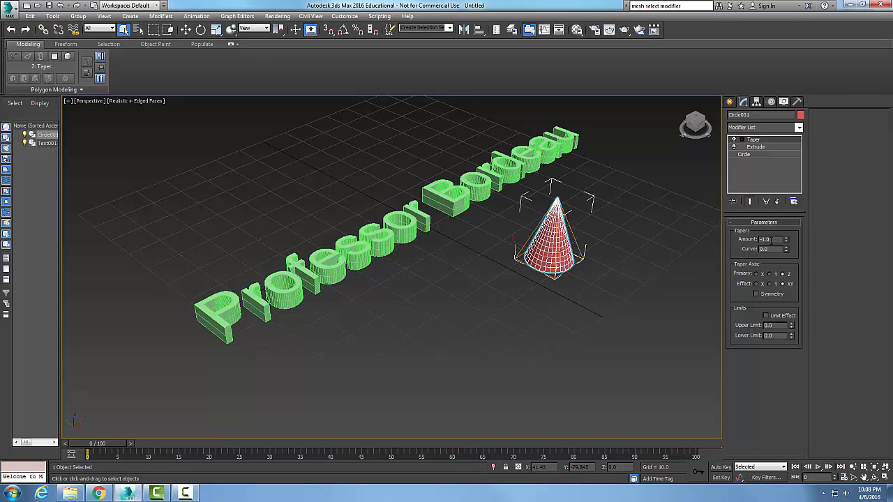
Set the cylinder's taper amount to -0.5
{"action": "double_click", "coordinate": [765, 239]}
{"action": "type", "text": "-"}
{"action": "key", "text": "Return"}
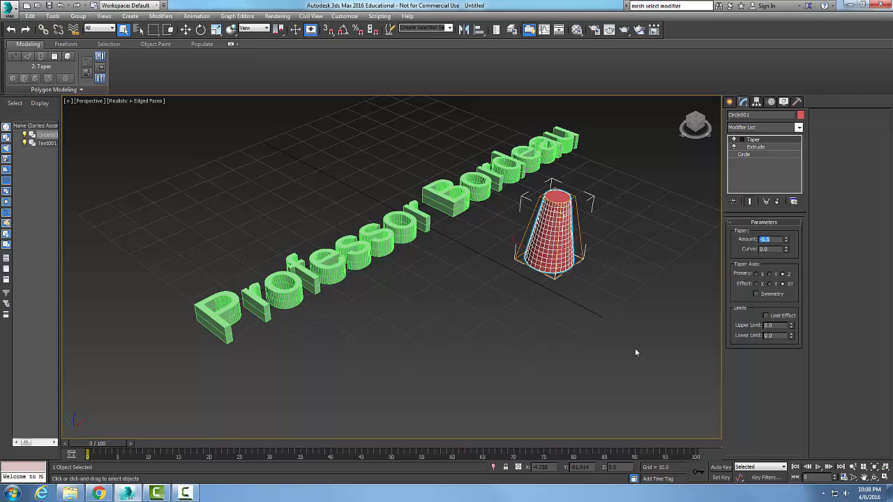
Set the extrusion amount of the tapered cylinder's Extrude modifier to 50
{"action": "left_click", "coordinate": [757, 147]}
{"action": "left_click_drag", "start_coordinate": [779, 235], "coordinate": [727, 235]}
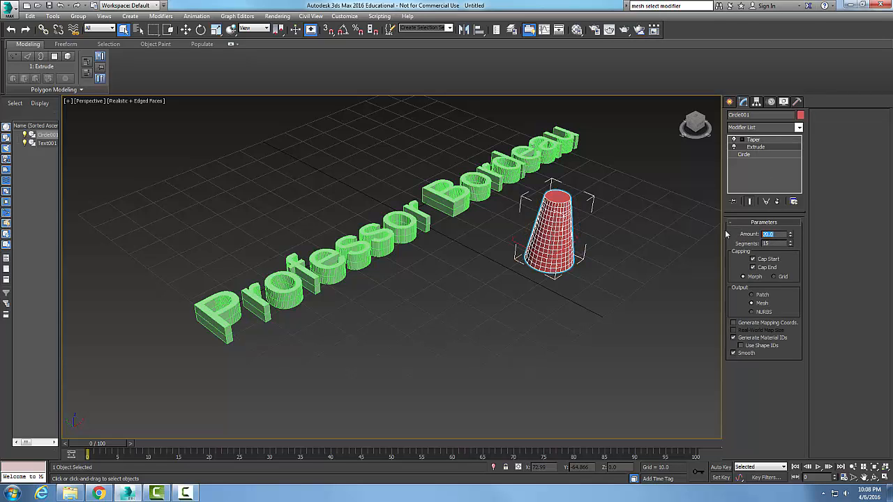
{"action": "type", "text": "50"}
{"action": "key", "text": "Return"}
{"action": "middle_click_drag", "start_coordinate": [676, 266], "coordinate": [636, 351], "text": "alt"}
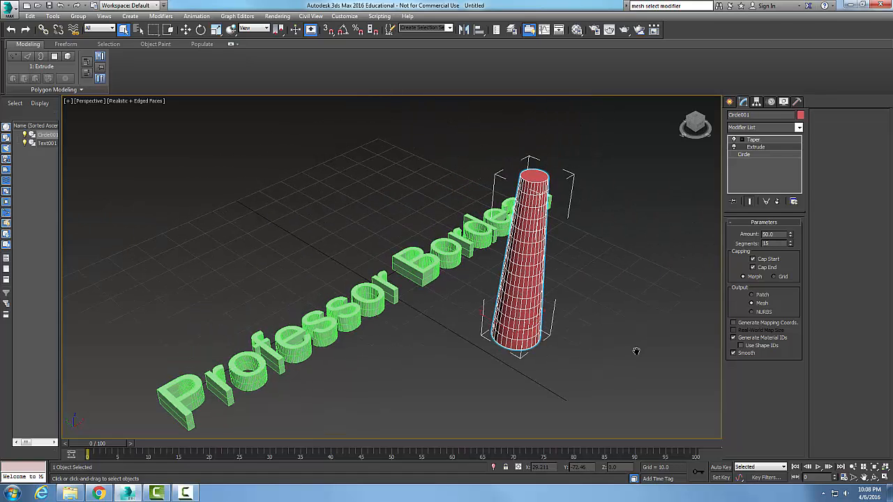
Switch the tapered cylinder's Extrude modifier off and on again, and do the same with its Taper modifier
{"action": "left_click", "coordinate": [754, 140]}
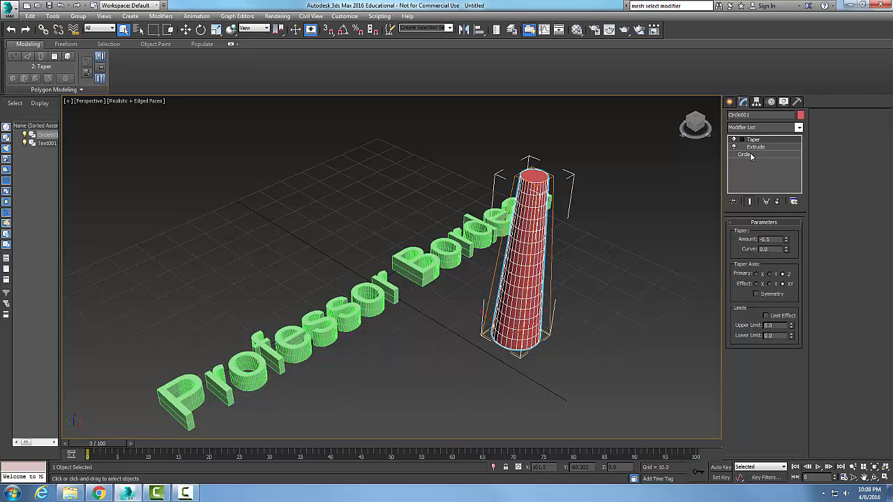
{"action": "left_click", "coordinate": [758, 147]}
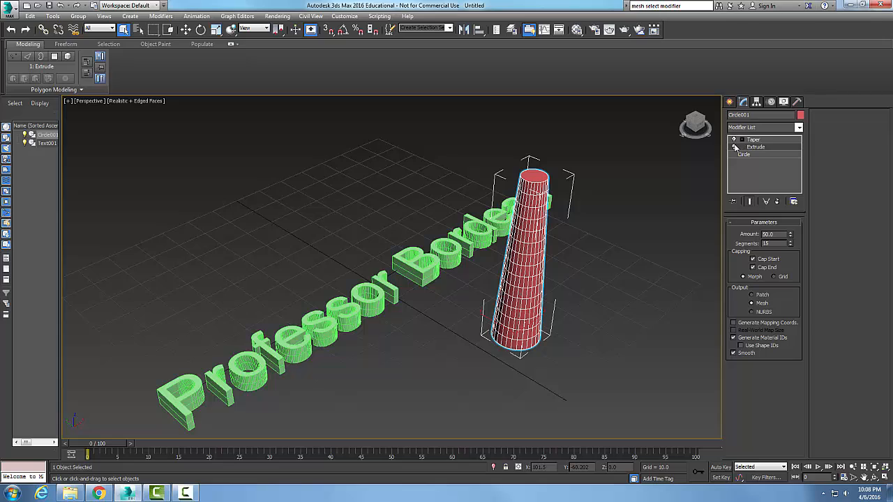
{"action": "left_click", "coordinate": [735, 147]}
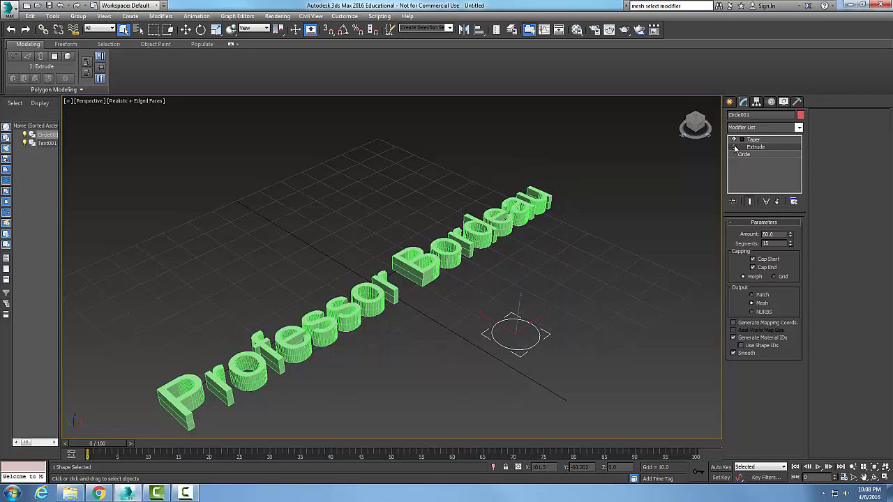
{"action": "left_click", "coordinate": [735, 147]}
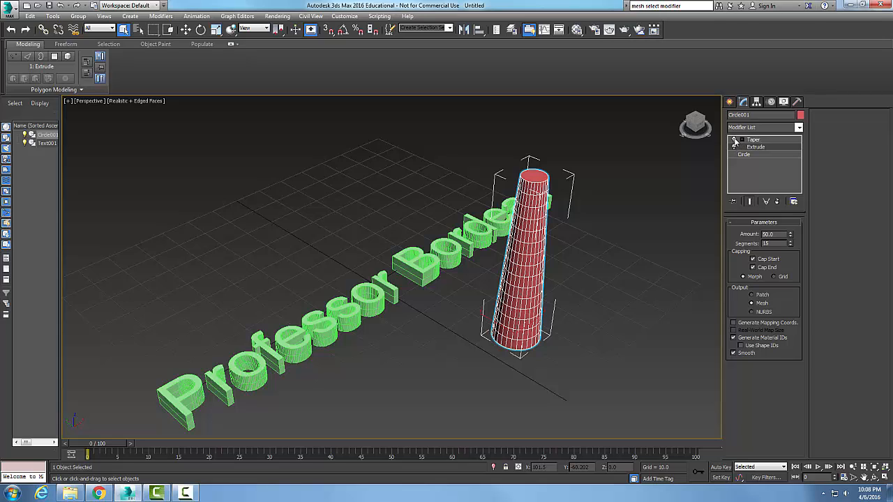
{"action": "left_click", "coordinate": [734, 140]}
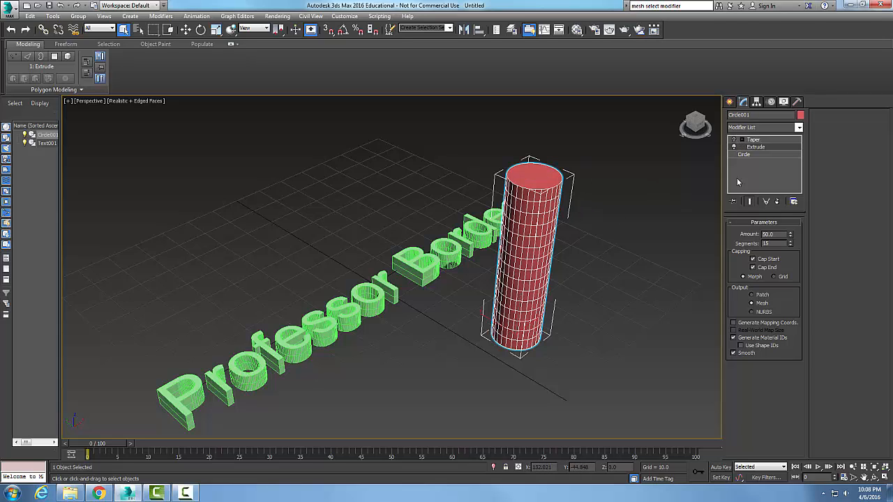
{"action": "left_click", "coordinate": [734, 140]}
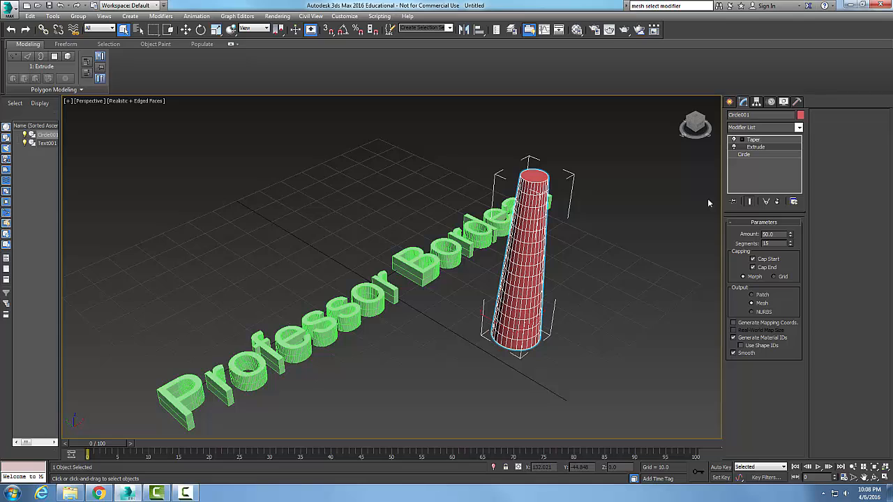